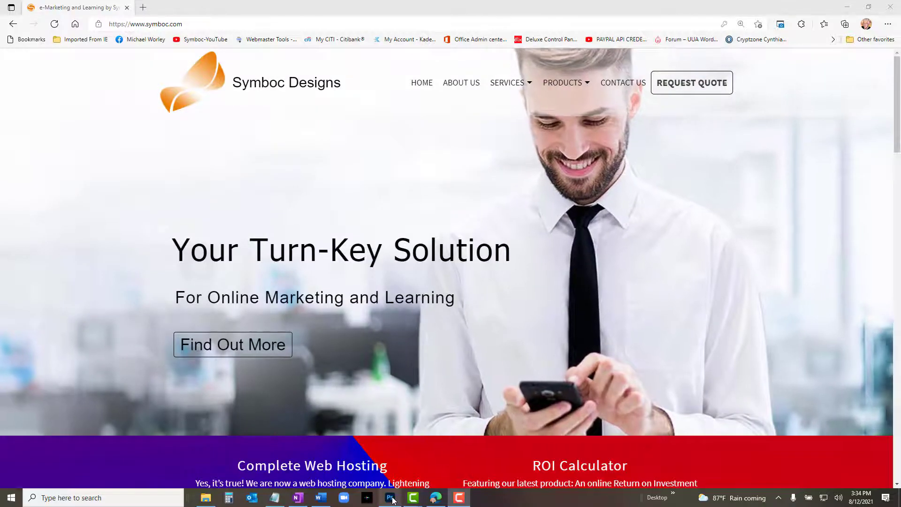
- Switch to Photoshop and open the recently used image lady-office.jpg
{"action": "left_click", "coordinate": [390, 498]}
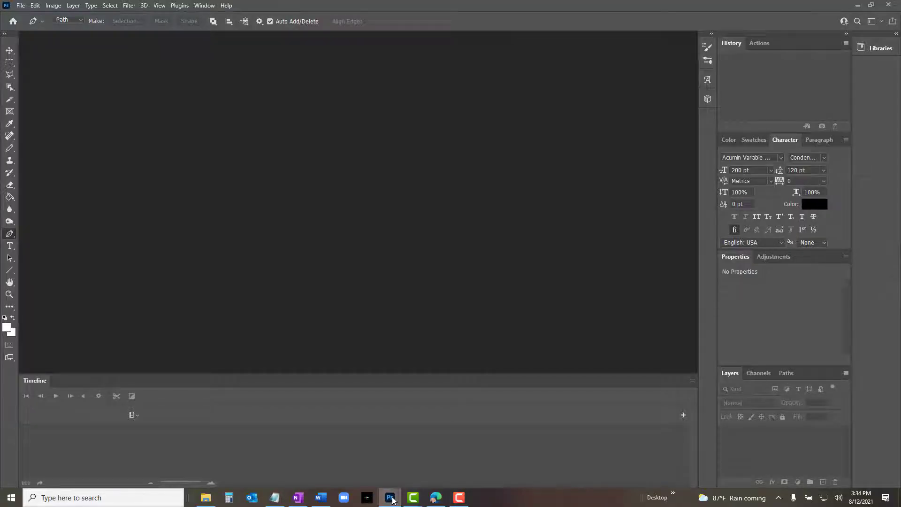
{"action": "left_click", "coordinate": [21, 6]}
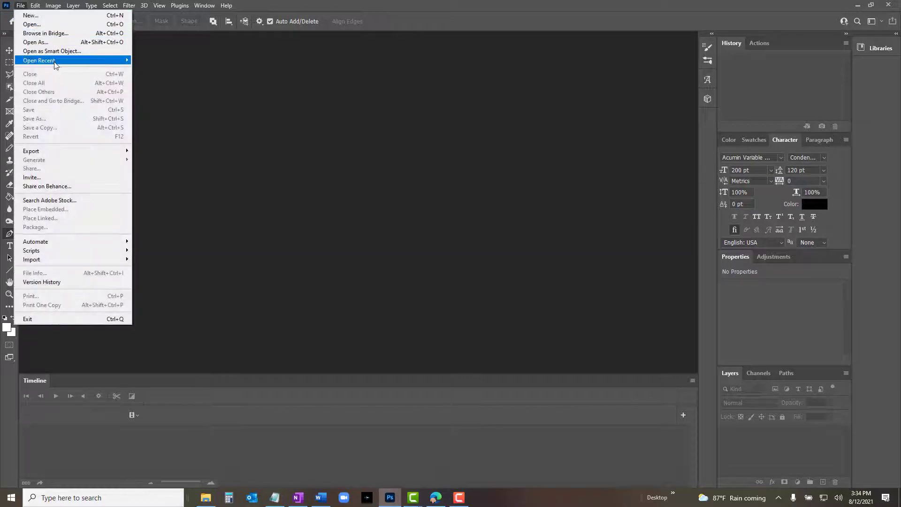
{"action": "mouse_move", "coordinate": [55, 64]}
{"action": "left_click", "coordinate": [206, 60]}
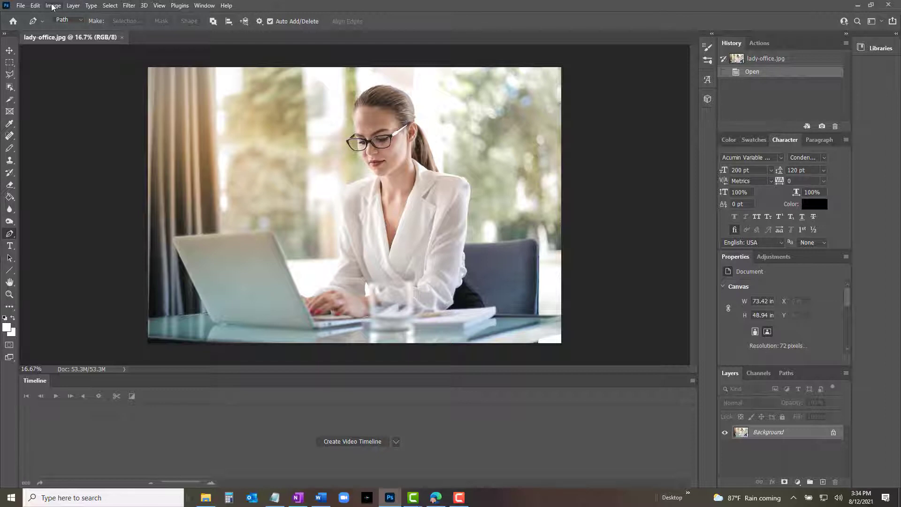
- Resize the image to a width of 1920 pixels, keeping its proportions
{"action": "left_click", "coordinate": [53, 7]}
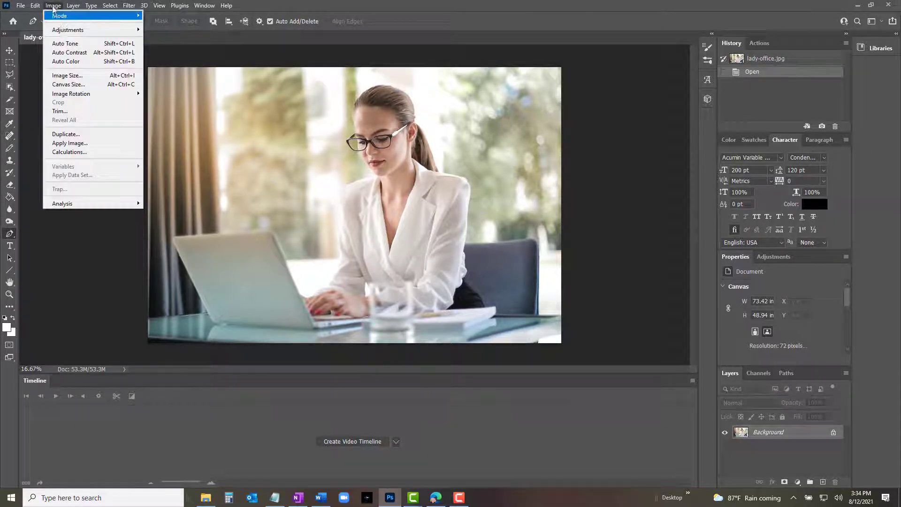
{"action": "left_click", "coordinate": [66, 76]}
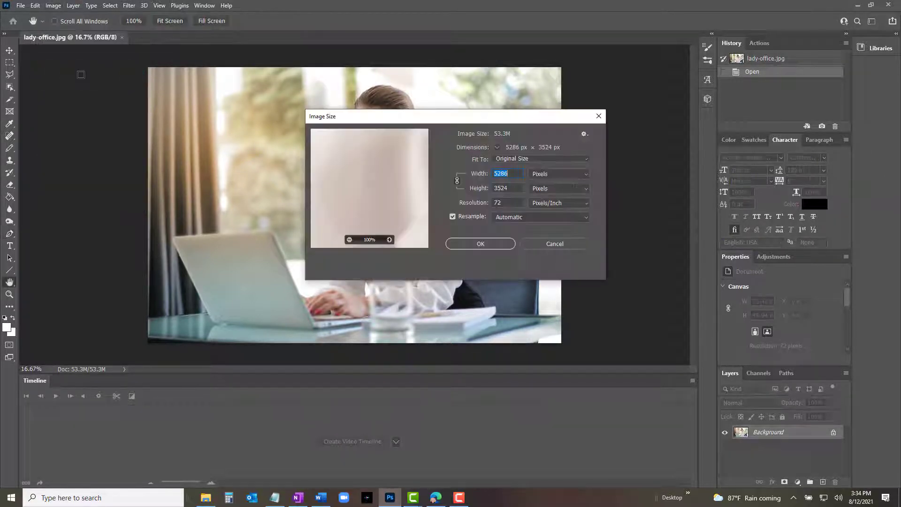
{"action": "type", "text": "1920"}
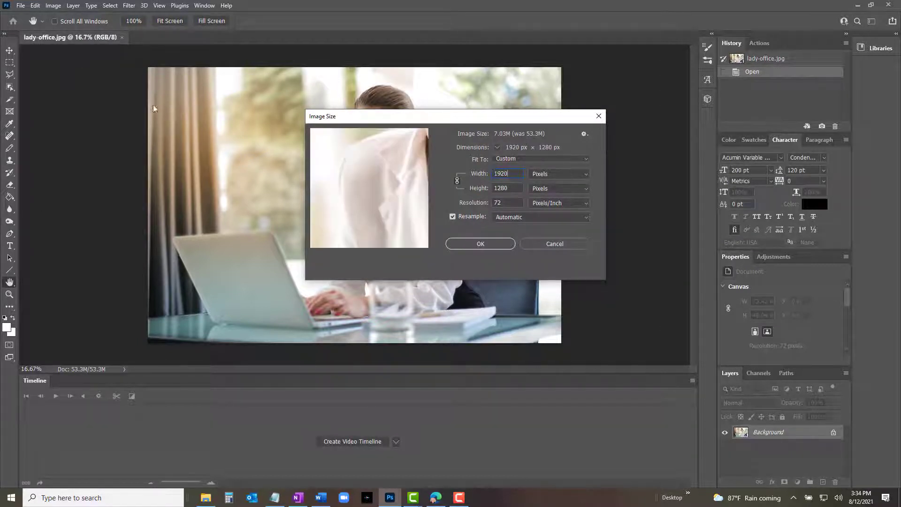
{"action": "left_click", "coordinate": [482, 243]}
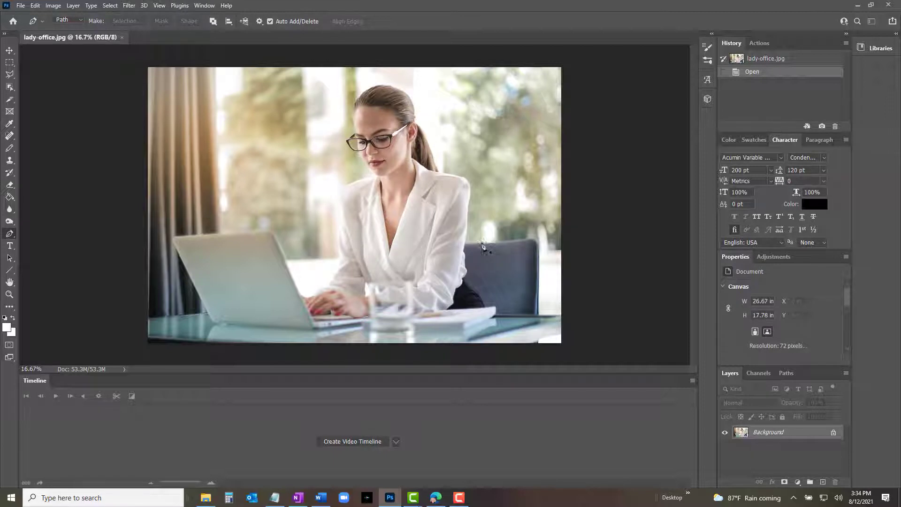
- Unlock the Background layer to turn it into a regular editable layer
{"action": "left_click", "coordinate": [13, 293]}
{"action": "left_click", "coordinate": [344, 211]}
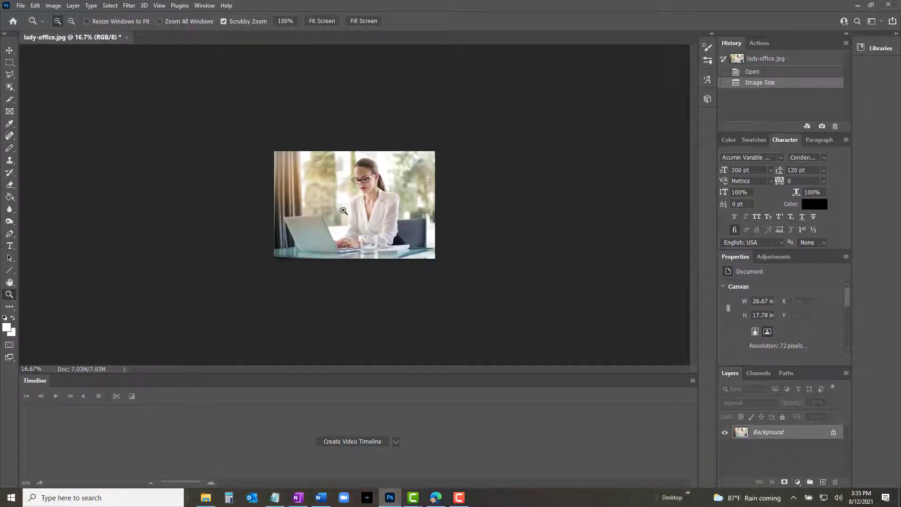
{"action": "left_click", "coordinate": [344, 210]}
{"action": "left_click", "coordinate": [344, 212]}
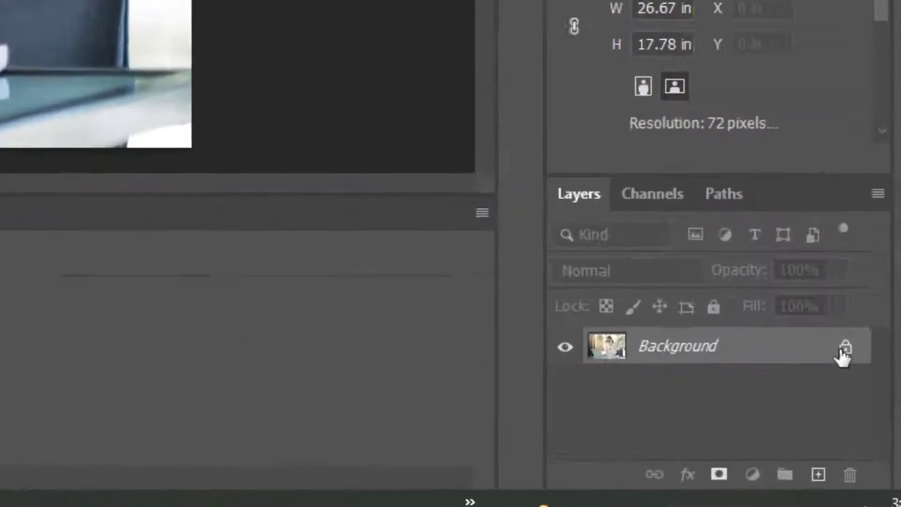
{"action": "left_click", "coordinate": [833, 432]}
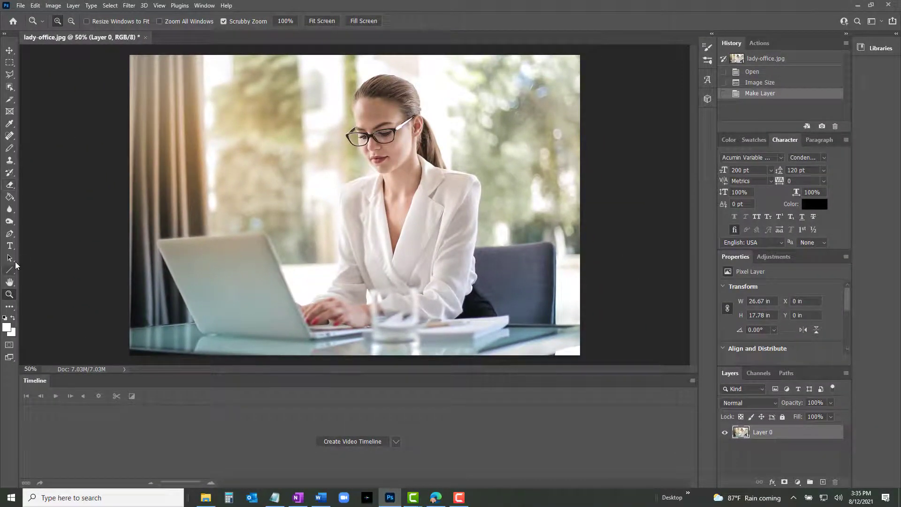
- Trace a Pen tool path from the table's left edge around the laptop and along the woman's hand and forearm
{"action": "left_click", "coordinate": [10, 234]}
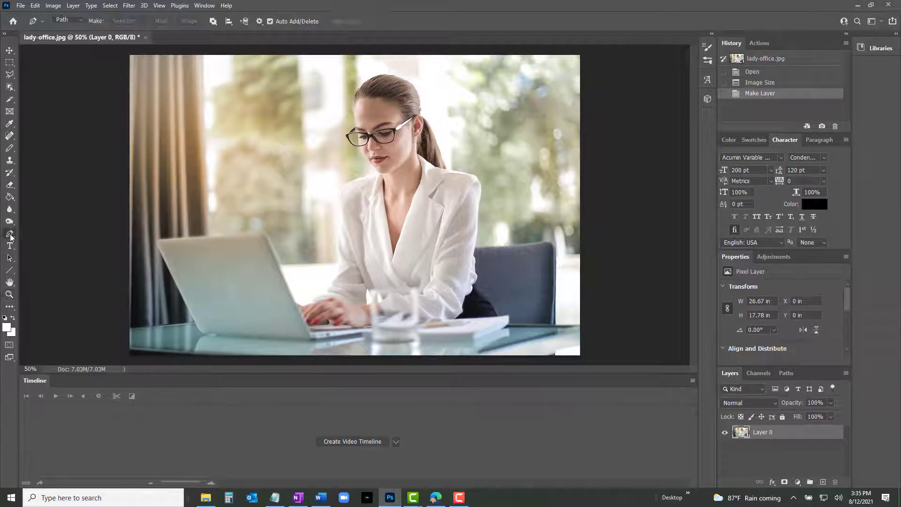
{"action": "left_click", "coordinate": [124, 331]}
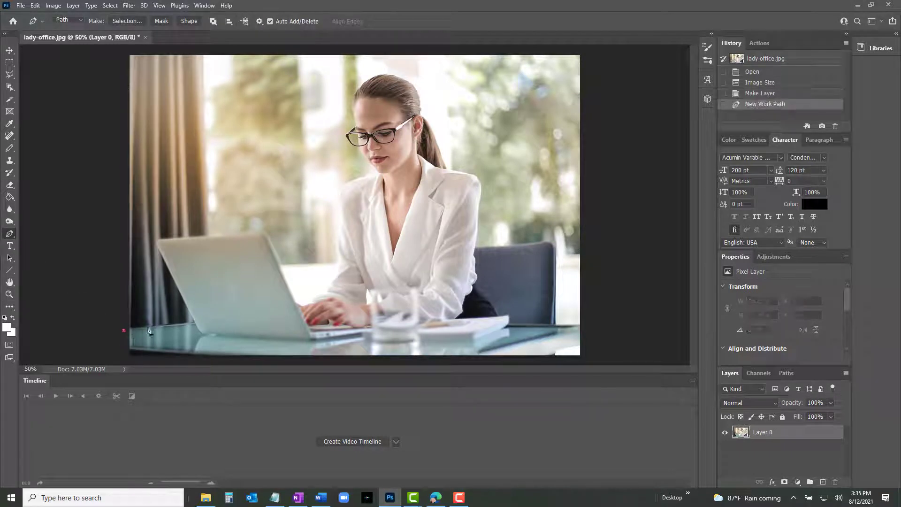
{"action": "left_click", "coordinate": [193, 322]}
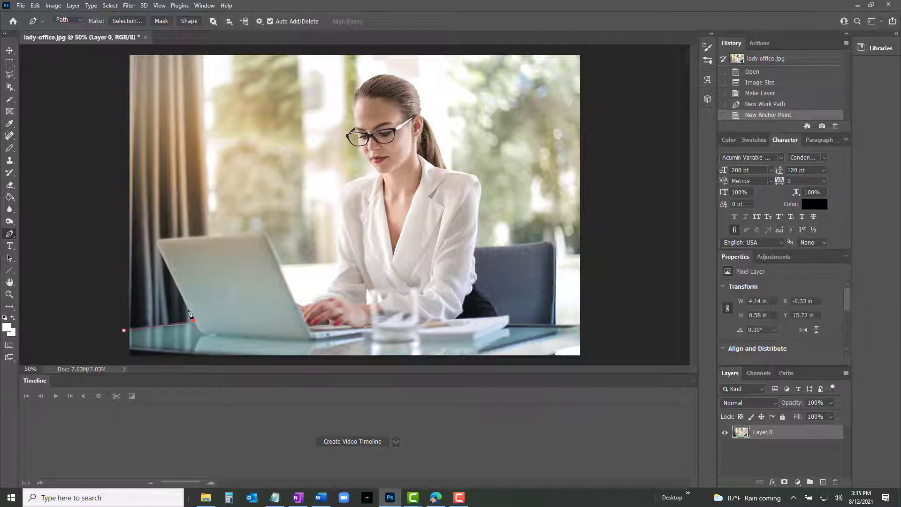
{"action": "left_click", "coordinate": [156, 239]}
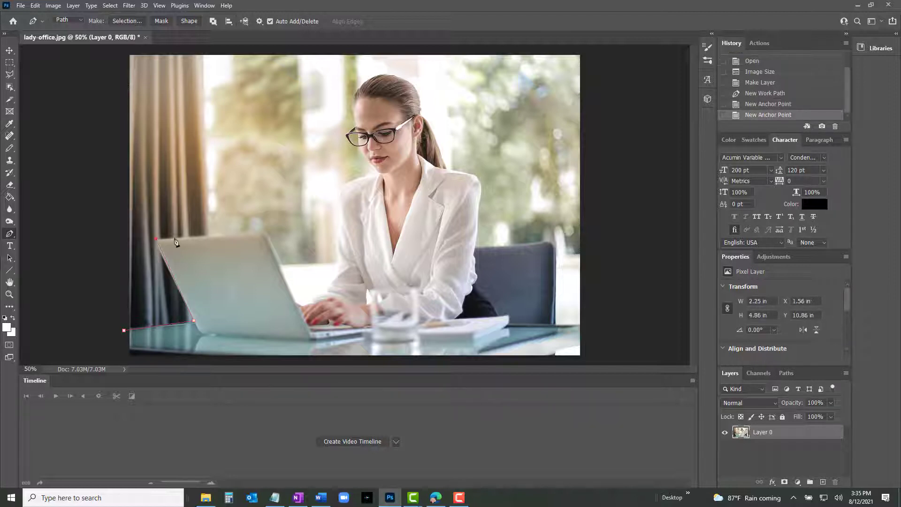
{"action": "left_click", "coordinate": [262, 233]}
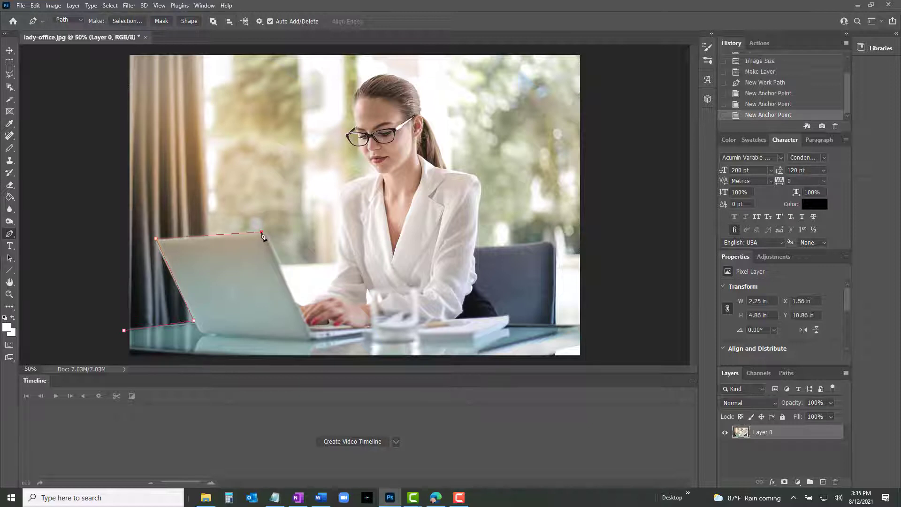
{"action": "left_click", "coordinate": [266, 236]}
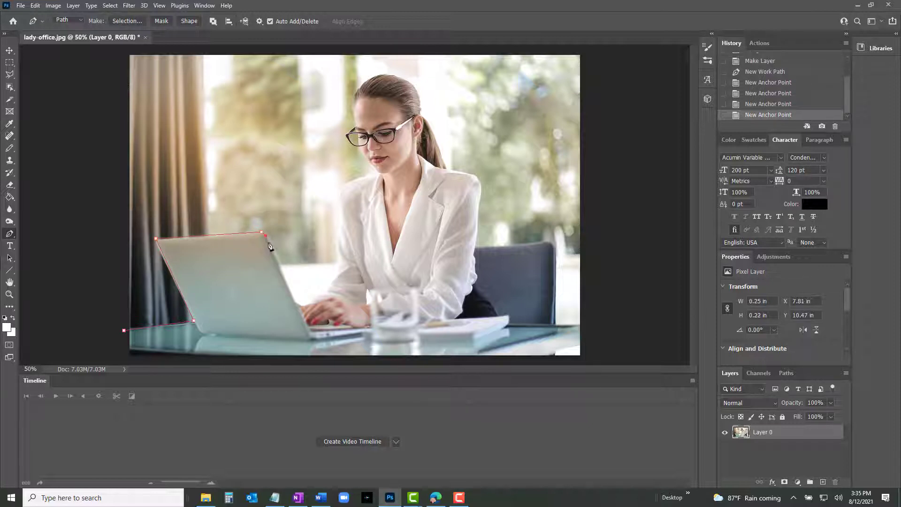
{"action": "left_click", "coordinate": [293, 302]}
{"action": "left_click", "coordinate": [303, 306]}
{"action": "left_click", "coordinate": [314, 299]}
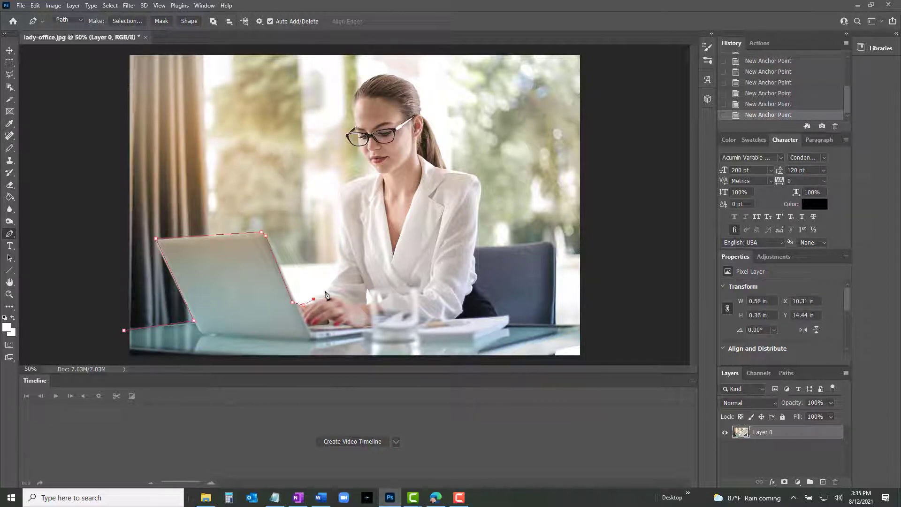
{"action": "left_click", "coordinate": [326, 291]}
{"action": "left_click", "coordinate": [332, 281]}
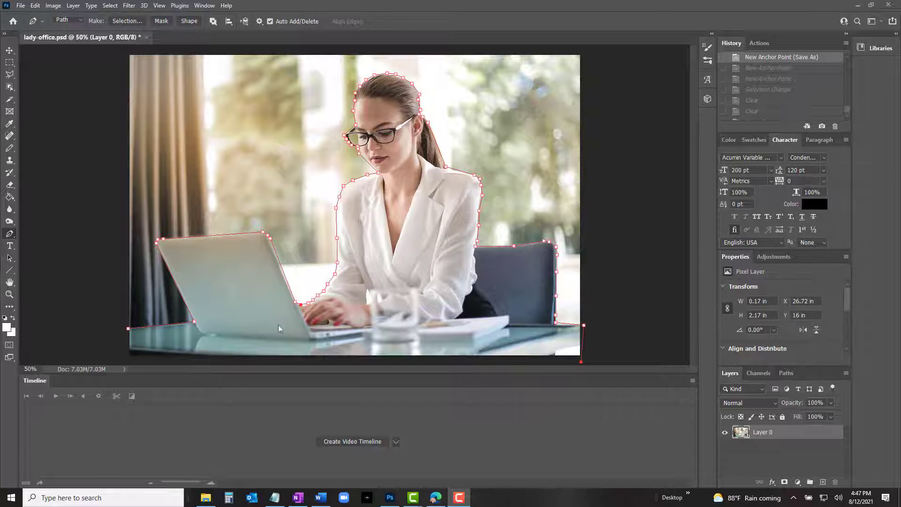
- Close the path below the table at its starting point and load the work path as a selection
{"action": "left_click", "coordinate": [114, 357]}
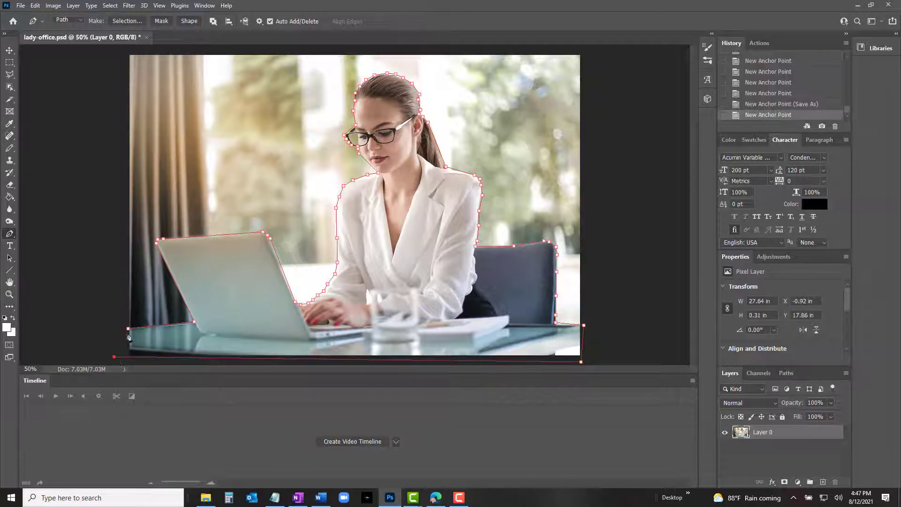
{"action": "left_click", "coordinate": [129, 330]}
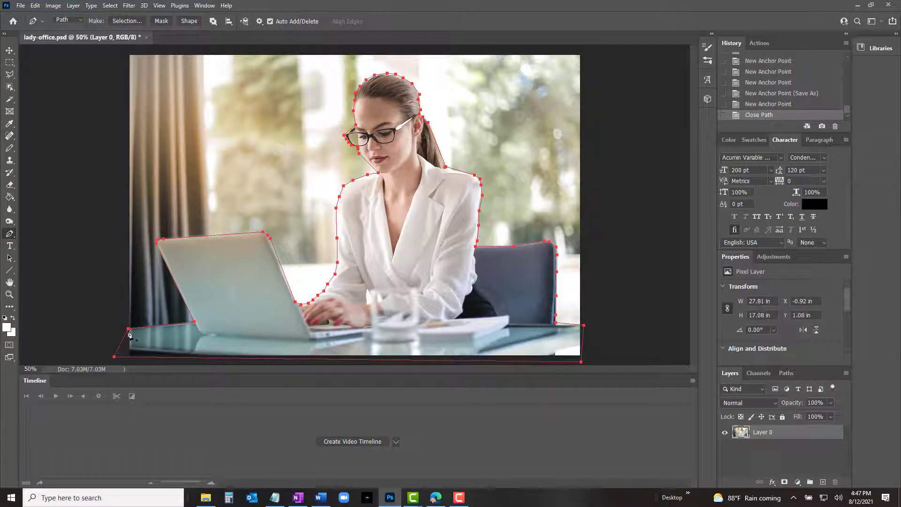
{"action": "left_click", "coordinate": [787, 373]}
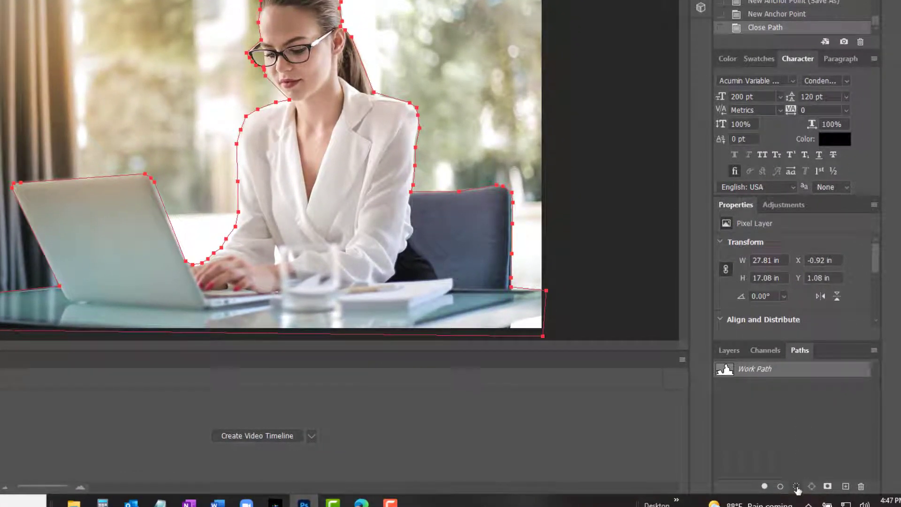
{"action": "left_click", "coordinate": [797, 486]}
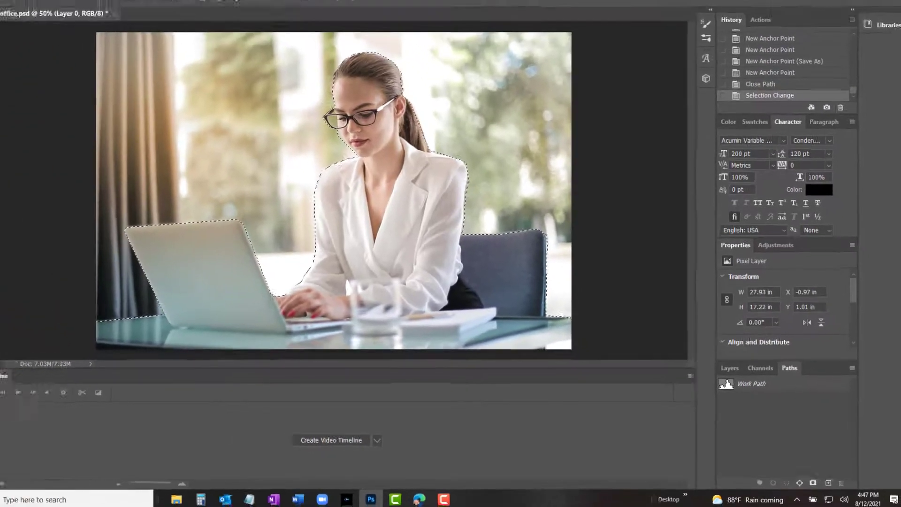
- Copy the selected woman, laptop, chair and table, and delete them from Layer 0
{"action": "left_click", "coordinate": [35, 6]}
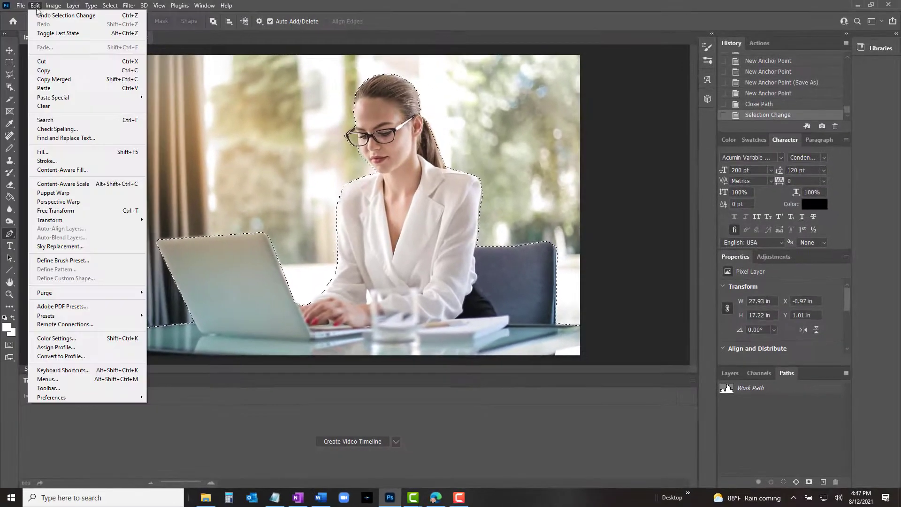
{"action": "left_click", "coordinate": [53, 72]}
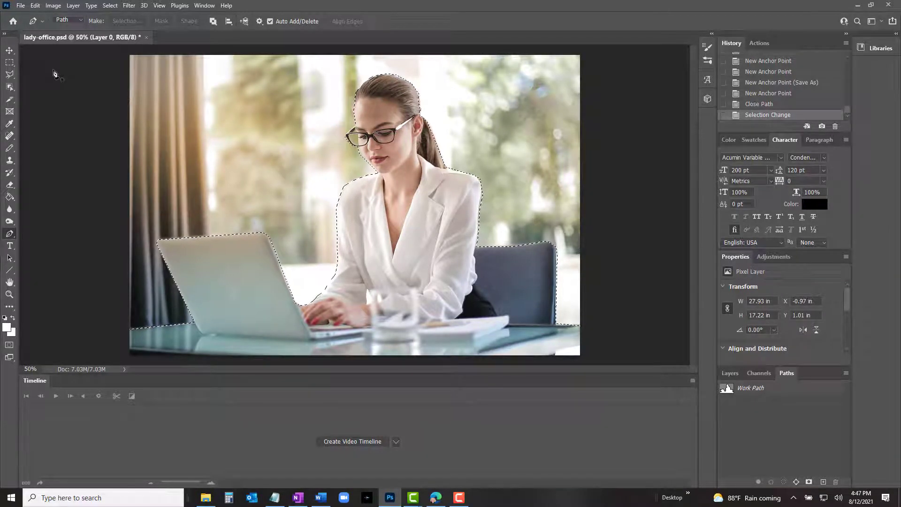
{"action": "key", "text": "Delete"}
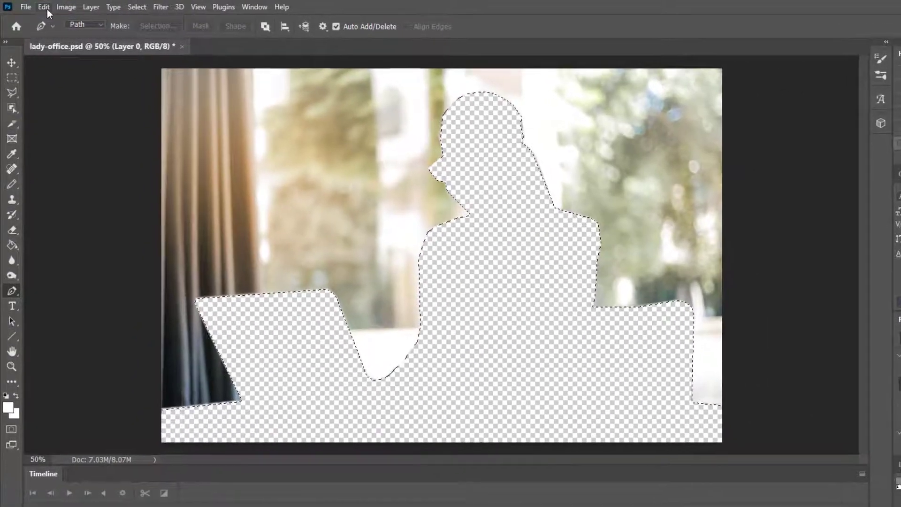
- Paste the copied foreground into the active selection as a masked layer using Paste Into
{"action": "left_click", "coordinate": [47, 10]}
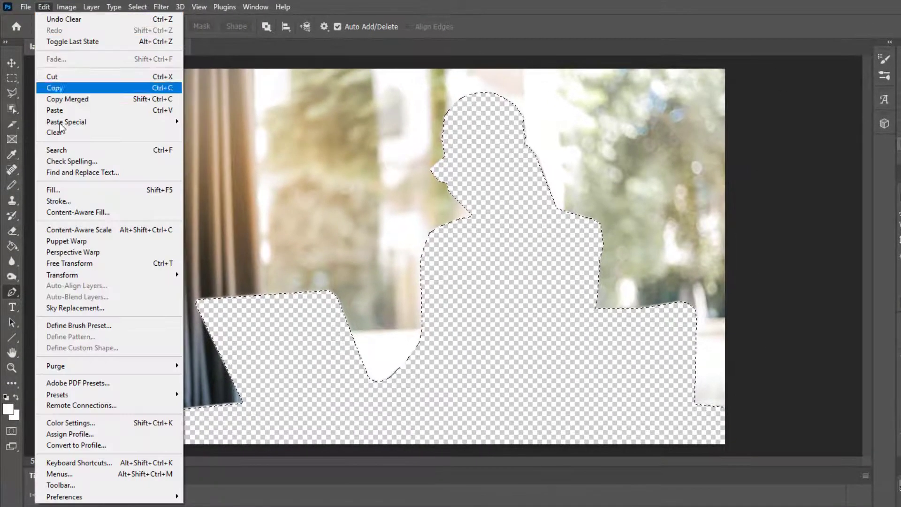
{"action": "mouse_move", "coordinate": [60, 125]}
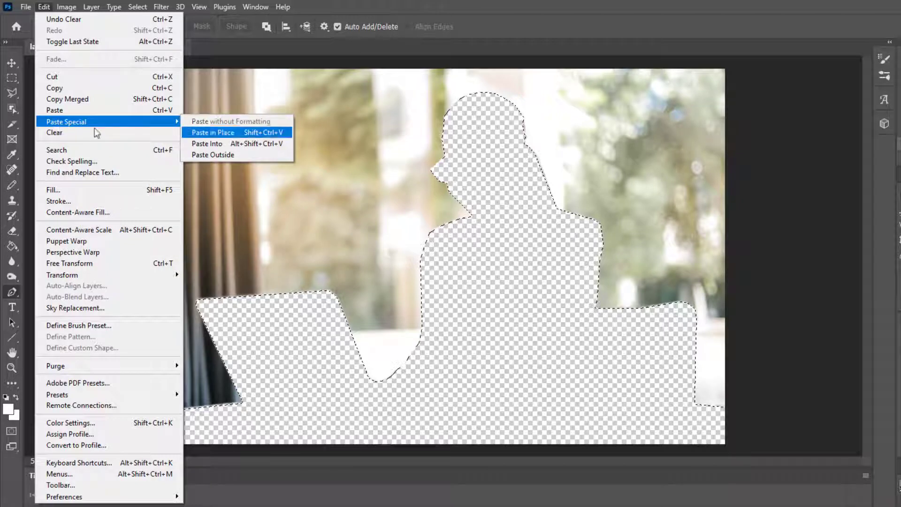
{"action": "left_click", "coordinate": [215, 146]}
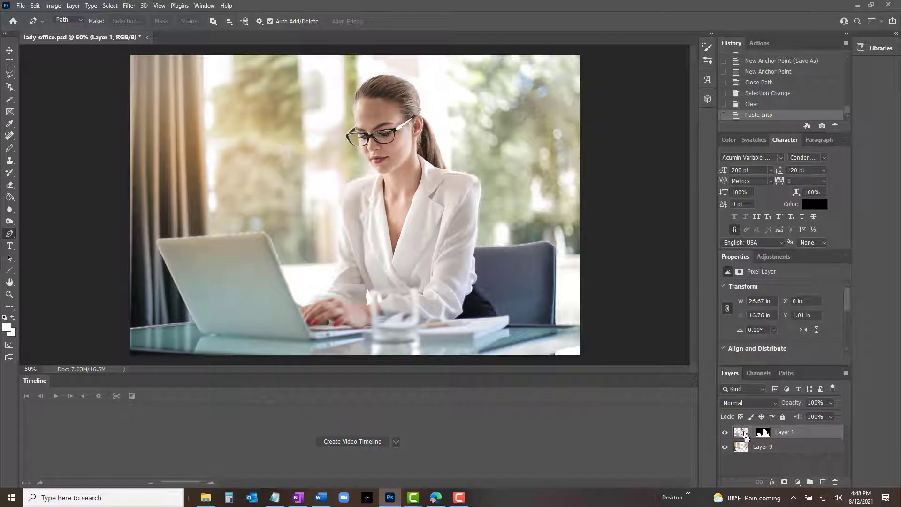
- Load Layer 1's outline as a selection, make Layer 0 active and hide Layer 1
{"action": "left_click", "coordinate": [747, 434], "text": "ctrl"}
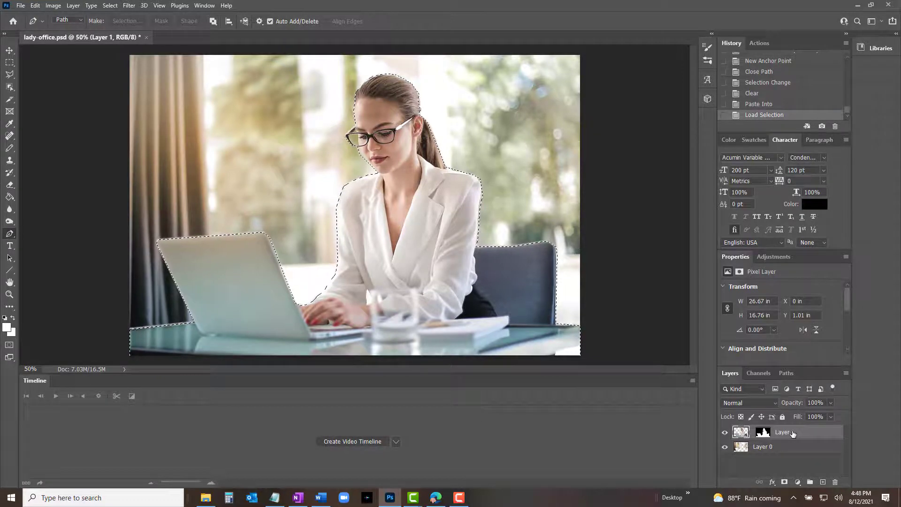
{"action": "left_click", "coordinate": [742, 448]}
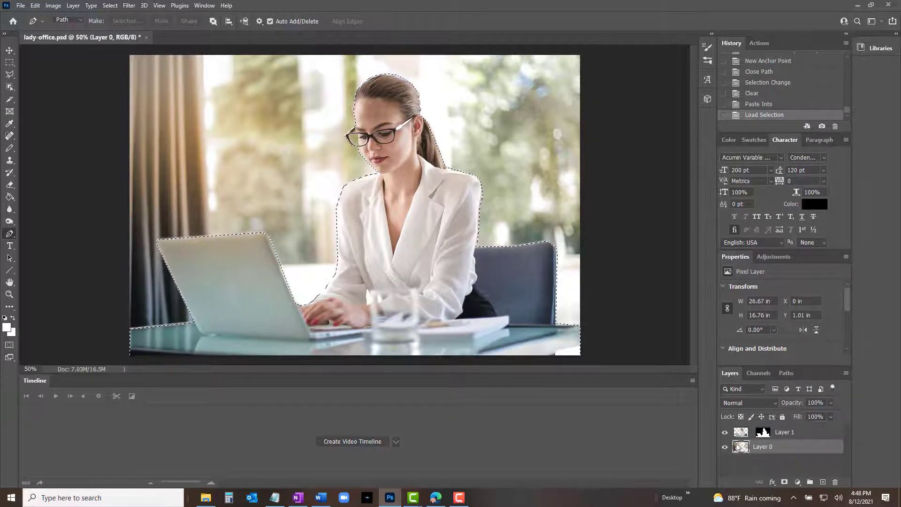
{"action": "left_click", "coordinate": [725, 433]}
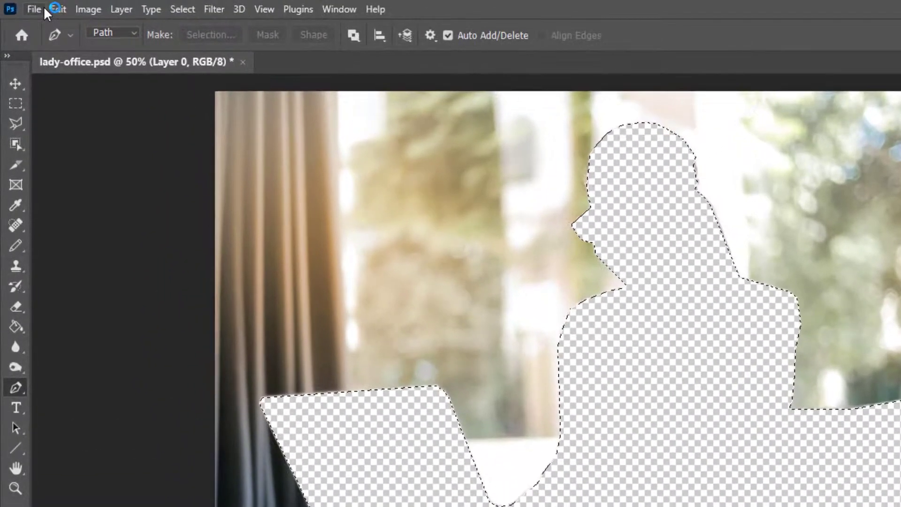
- Fill the selected cutout area on Layer 0 with content-aware background imagery
{"action": "left_click", "coordinate": [32, 7]}
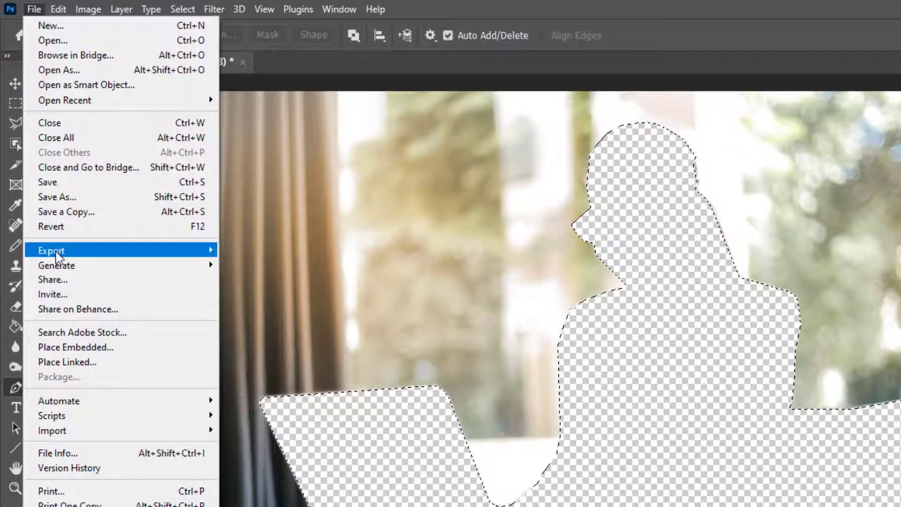
{"action": "mouse_move", "coordinate": [58, 9]}
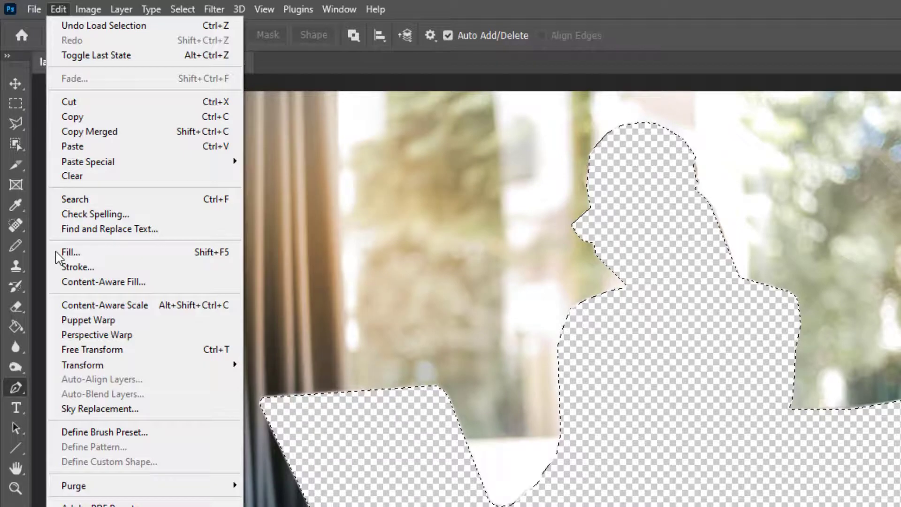
{"action": "left_click", "coordinate": [98, 258]}
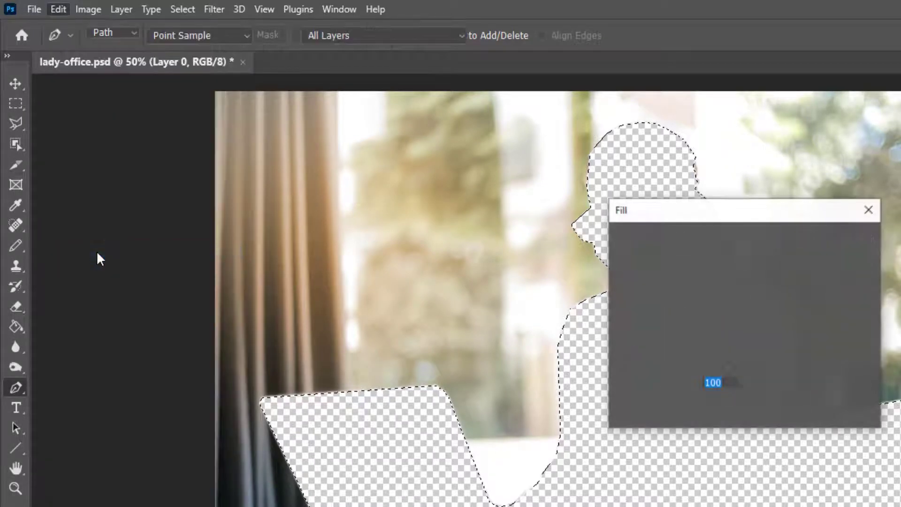
{"action": "left_click", "coordinate": [855, 245]}
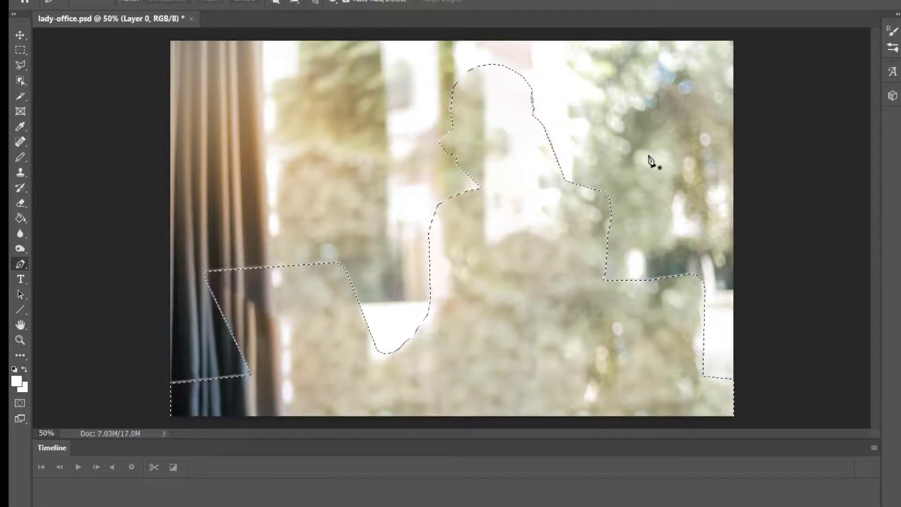
- Clear the selection and heal the cutout seams across the curtain and along the removed laptop's upper edge on Layer 0 with the Spot Healing Brush
{"action": "key", "text": "ctrl+d"}
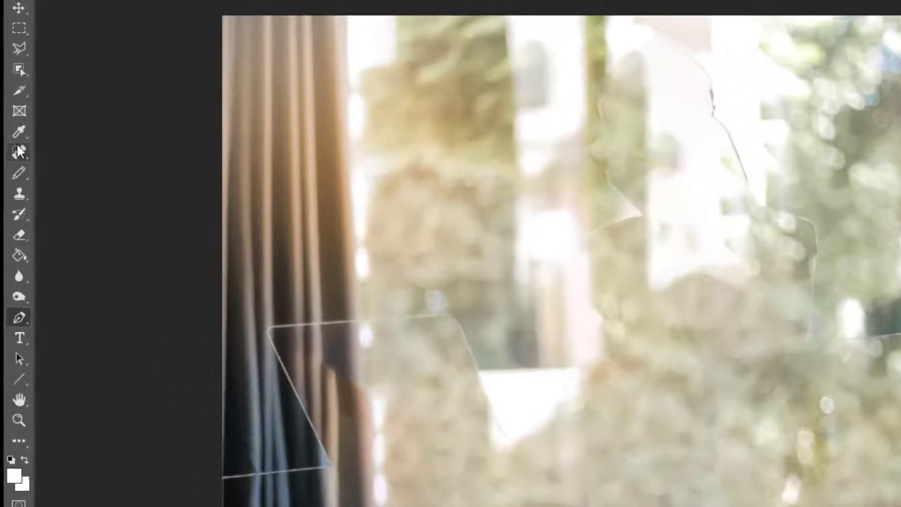
{"action": "left_click", "coordinate": [20, 140]}
{"action": "left_click_drag", "start_coordinate": [312, 358], "coordinate": [323, 360]}
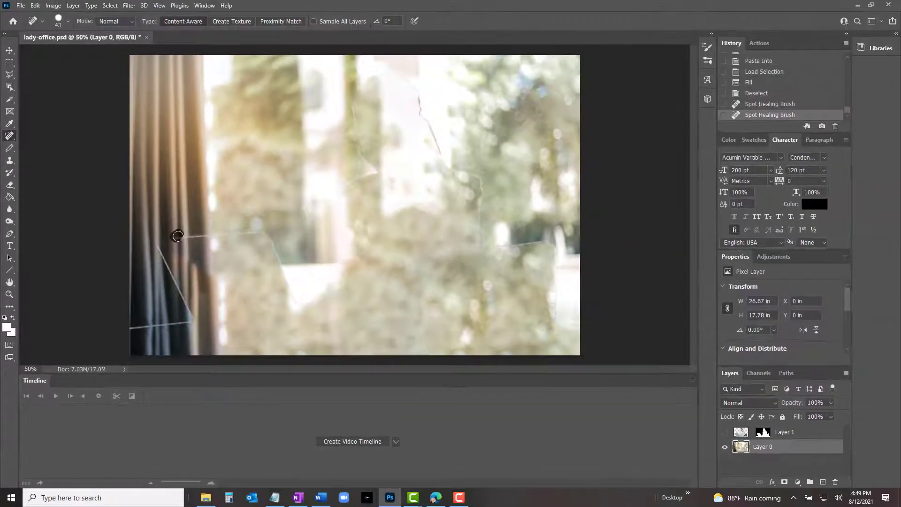
{"action": "left_click", "coordinate": [179, 235]}
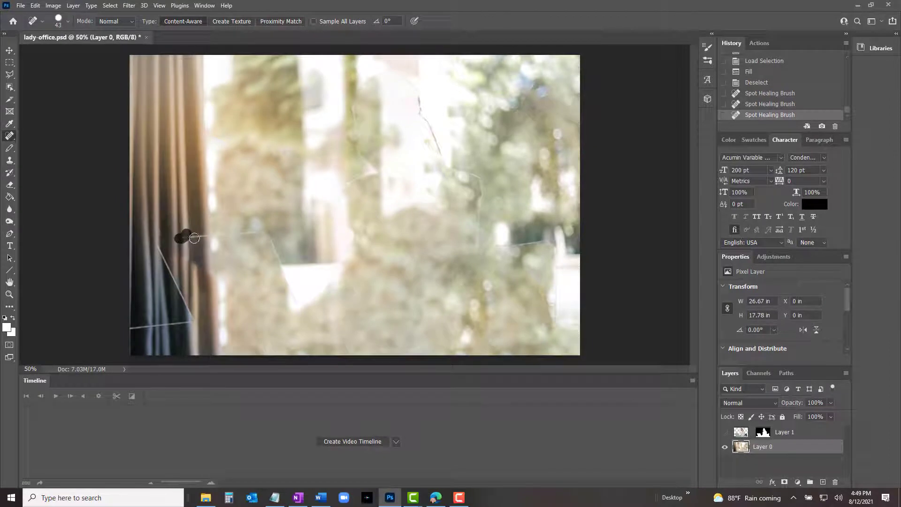
{"action": "left_click", "coordinate": [190, 235]}
{"action": "left_click", "coordinate": [197, 237]}
{"action": "left_click", "coordinate": [204, 239]}
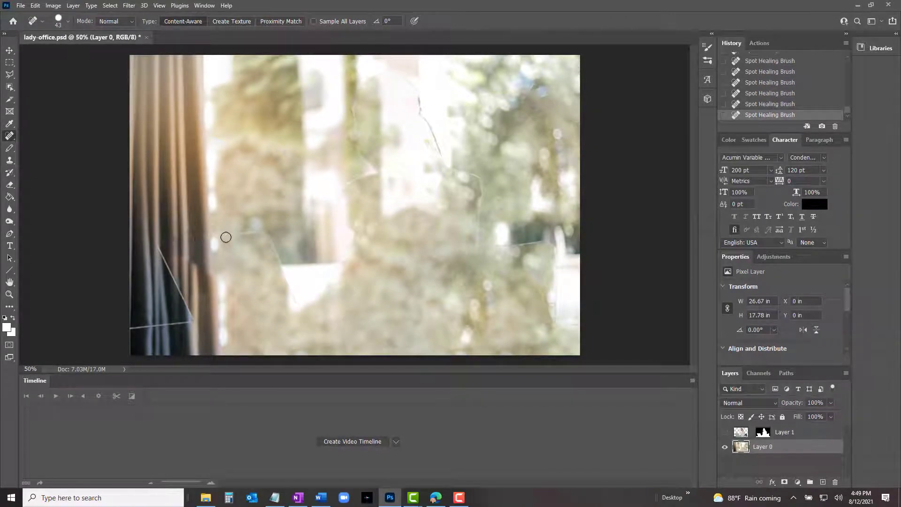
{"action": "left_click", "coordinate": [226, 237]}
{"action": "left_click", "coordinate": [238, 235]}
{"action": "left_click", "coordinate": [259, 237]}
{"action": "left_click", "coordinate": [189, 320]}
{"action": "left_click", "coordinate": [187, 307]}
- Create a video timeline and shorten the Layer 0 clip to about 144 frames and the Layer 1 clip to about 142 frames
{"action": "left_click", "coordinate": [367, 441]}
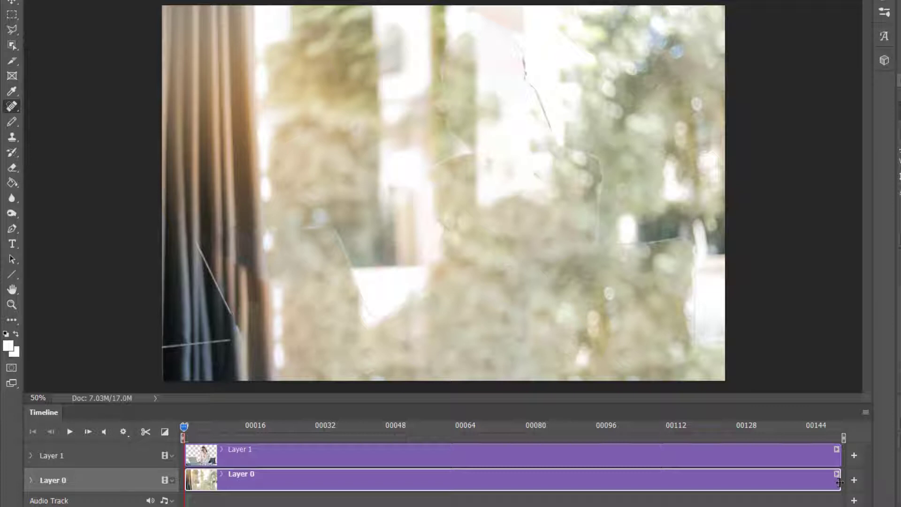
{"action": "left_click_drag", "start_coordinate": [840, 483], "coordinate": [819, 483]}
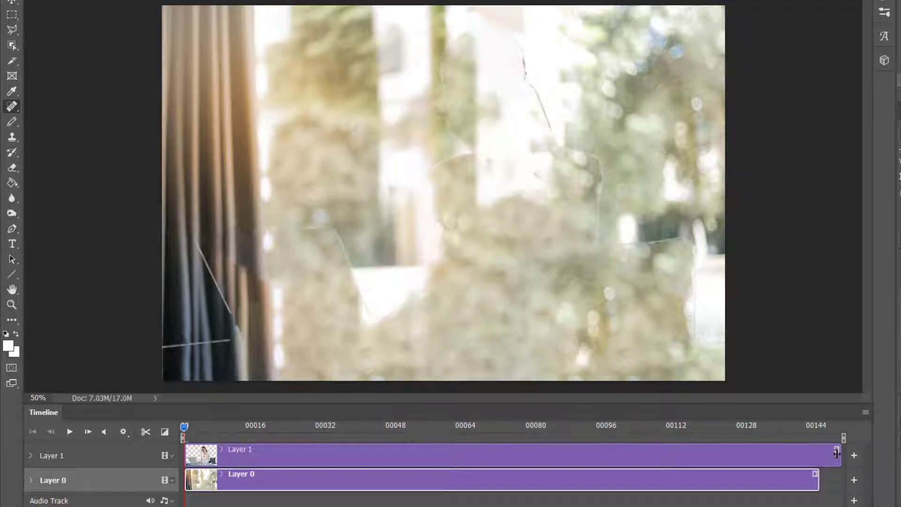
{"action": "left_click", "coordinate": [838, 454]}
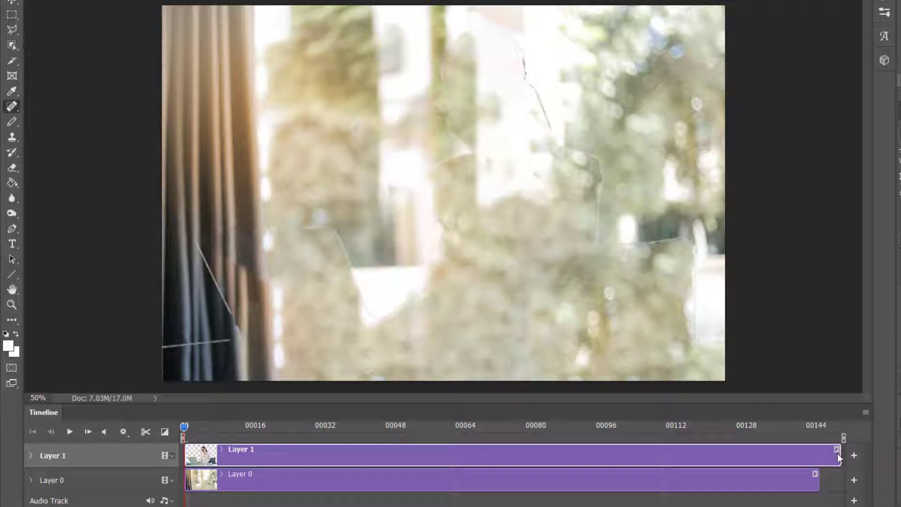
{"action": "left_click_drag", "start_coordinate": [838, 454], "coordinate": [810, 456]}
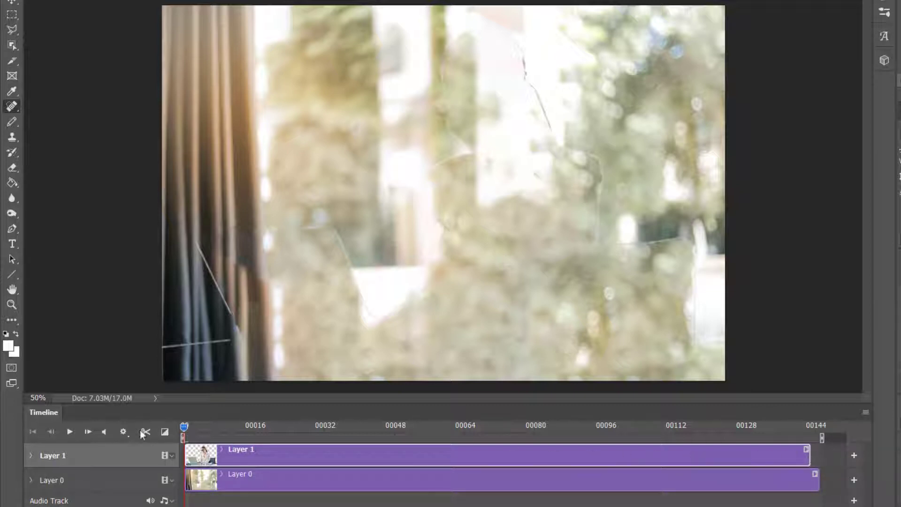
- Review the timeline's playback resolution and Loop Playback options
{"action": "left_click", "coordinate": [125, 431]}
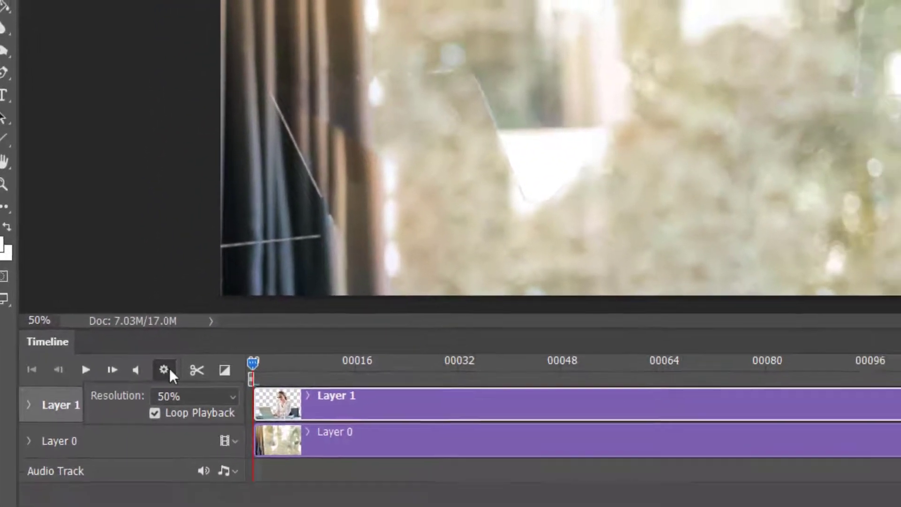
{"action": "left_click", "coordinate": [196, 387]}
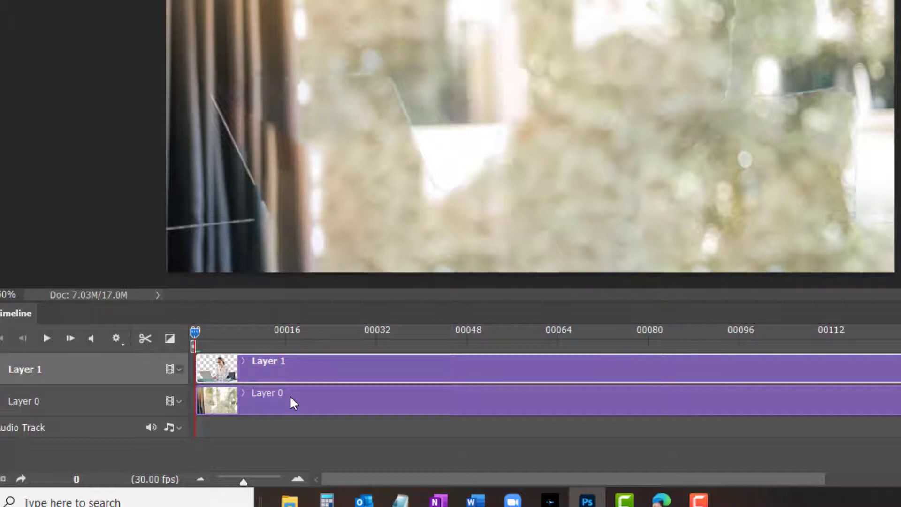
- Apply a Zoom motion to the Layer 1 clip, set to Zoom In from the centre
{"action": "right_click", "coordinate": [330, 367]}
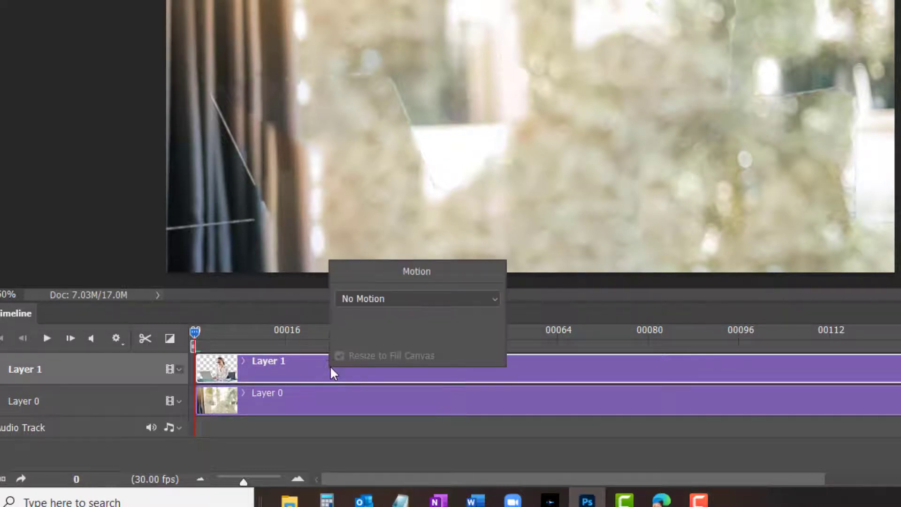
{"action": "left_click", "coordinate": [405, 302]}
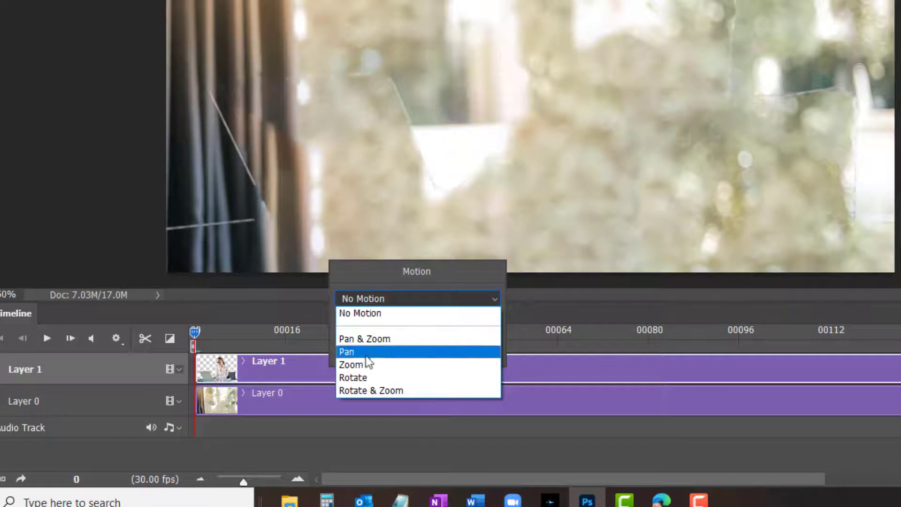
{"action": "left_click", "coordinate": [360, 364]}
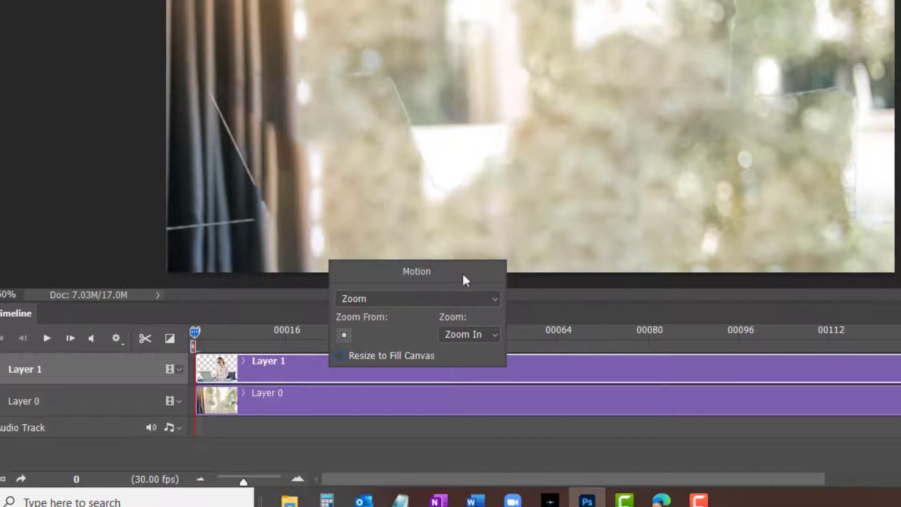
{"action": "left_click", "coordinate": [599, 374]}
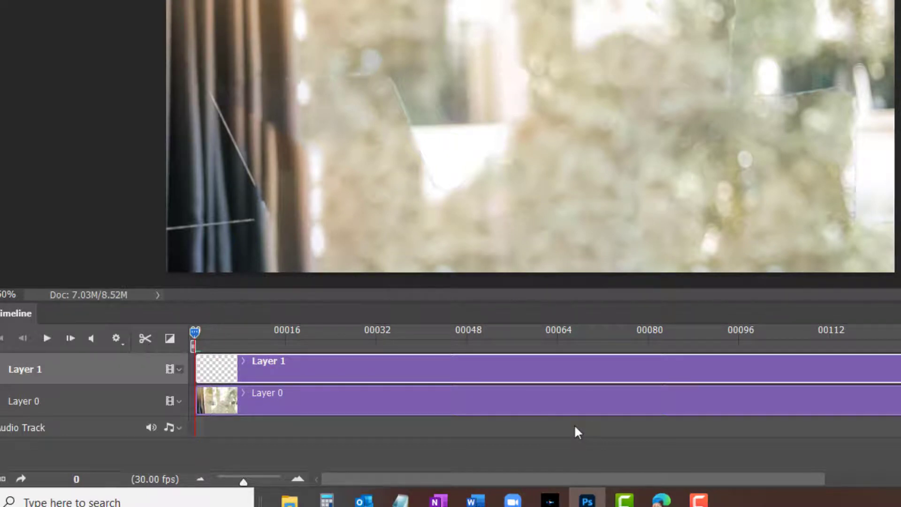
- Apply a Zoom motion to the Layer 0 clip, set to Zoom In from the upper-left corner
{"action": "right_click", "coordinate": [532, 399]}
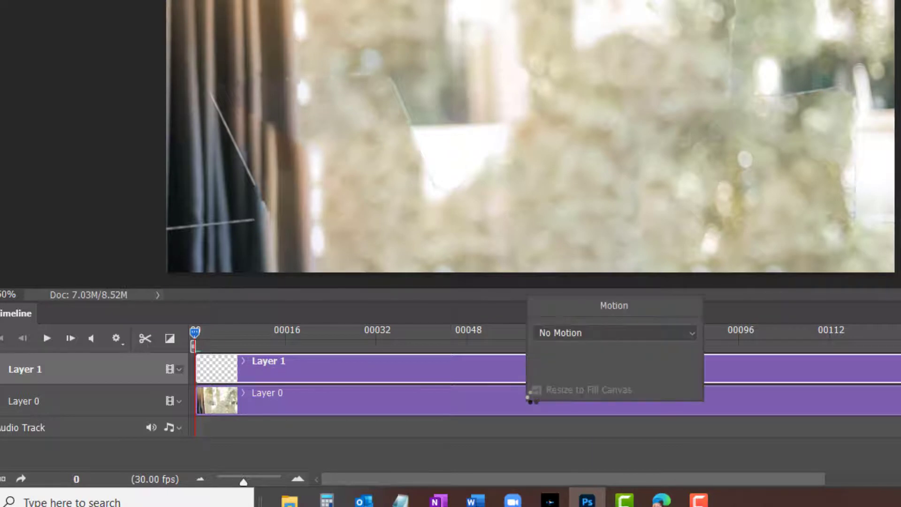
{"action": "left_click", "coordinate": [596, 335]}
{"action": "left_click", "coordinate": [564, 400]}
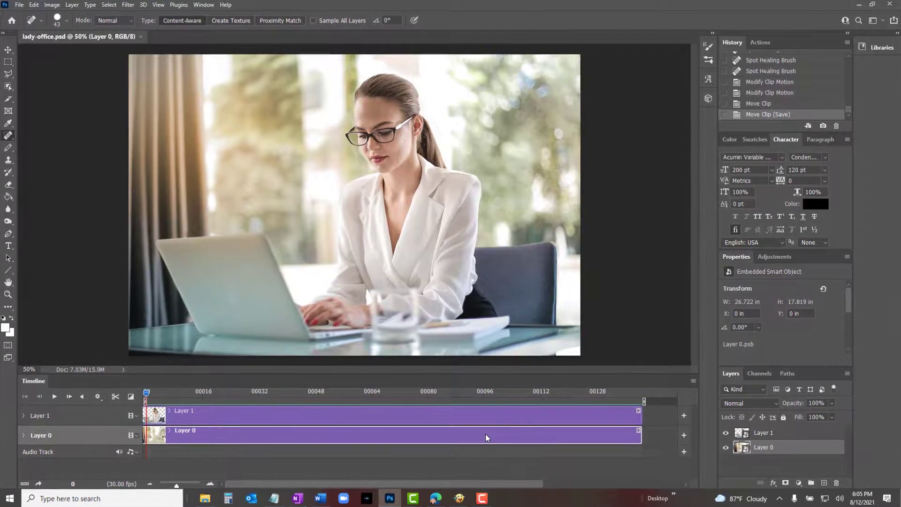
- Review the Layer 0 clip's motion settings and play a preview of the zoom animation
{"action": "right_click", "coordinate": [467, 441]}
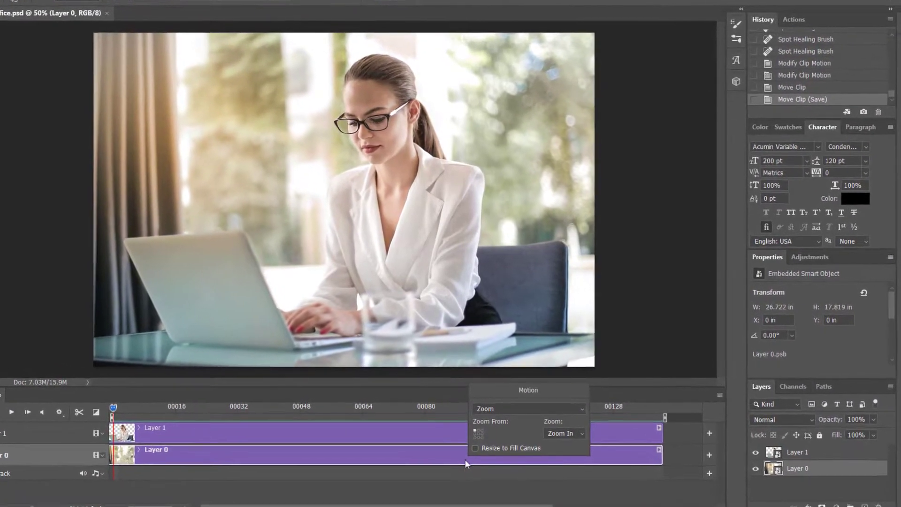
{"action": "left_click", "coordinate": [465, 462]}
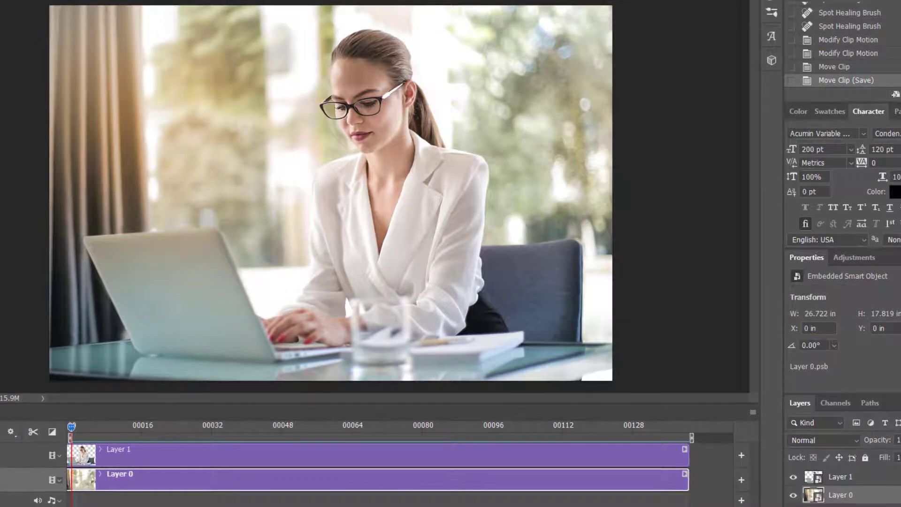
{"action": "key", "text": "space"}
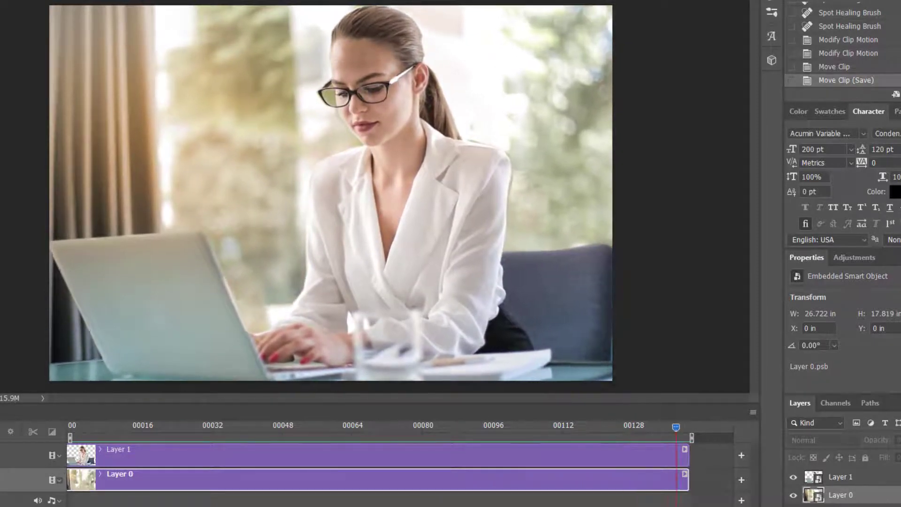
{"action": "key", "text": "space"}
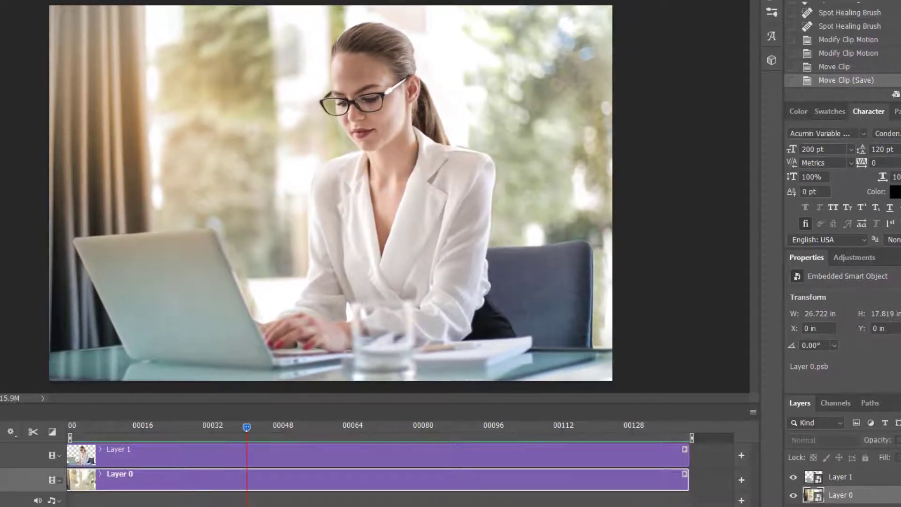
- Render all frames as lady-office.mp4 in H.264 High Quality, 1920 x 1280 at 30 fps, into the videos subfolder, replacing the existing file
{"action": "key", "text": "alt+f"}
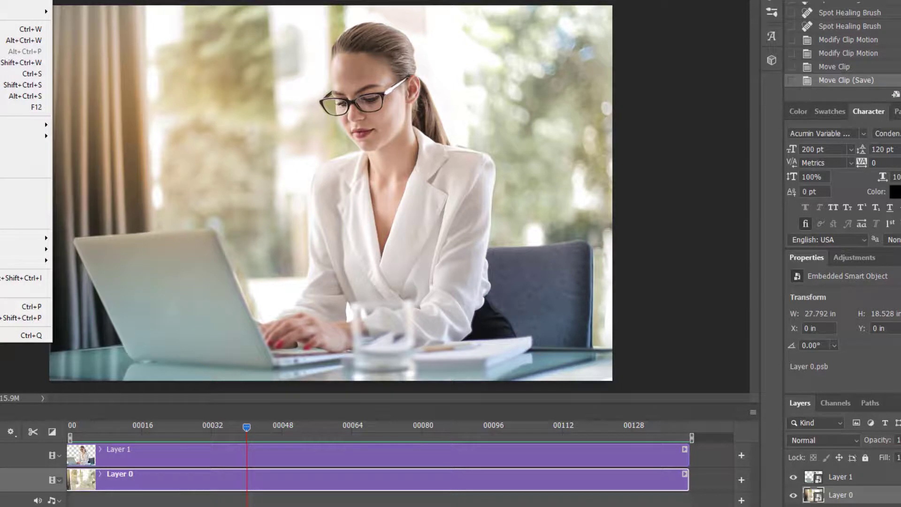
{"action": "mouse_move", "coordinate": [23, 124]}
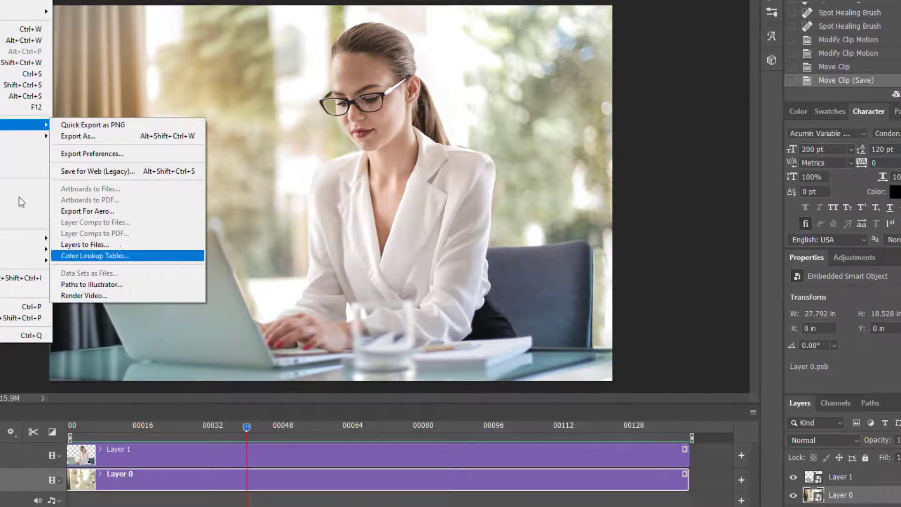
{"action": "left_click", "coordinate": [99, 297]}
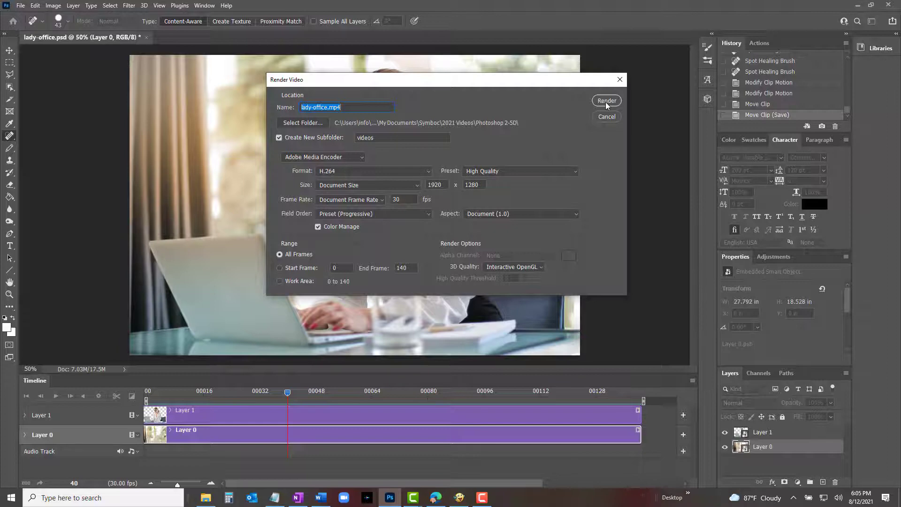
{"action": "left_click", "coordinate": [606, 101]}
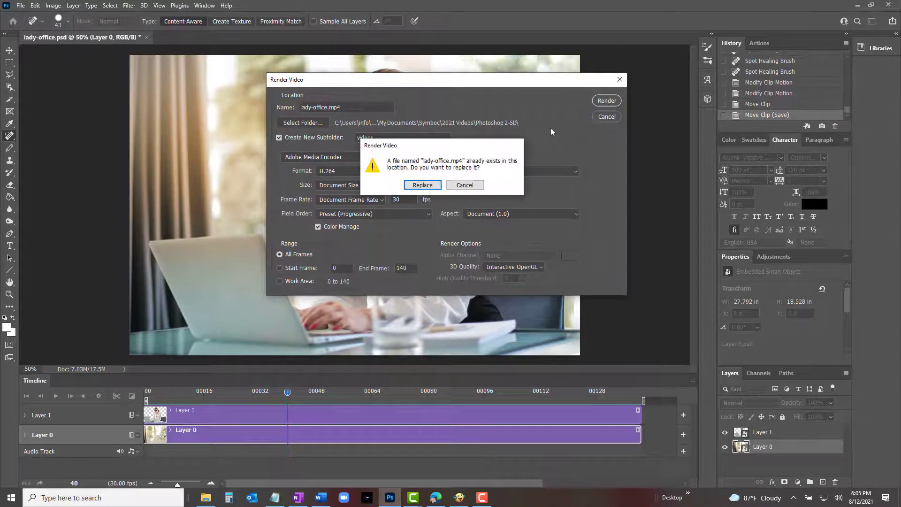
{"action": "left_click", "coordinate": [435, 183]}
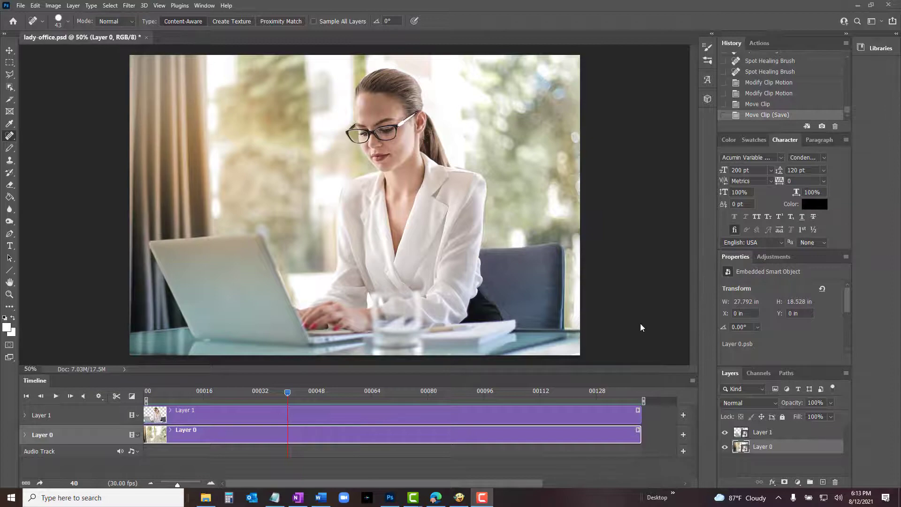
- Switch to File Explorer and open the rendered lady-office.mp4 from the videos folder for playback
{"action": "left_click", "coordinate": [203, 492]}
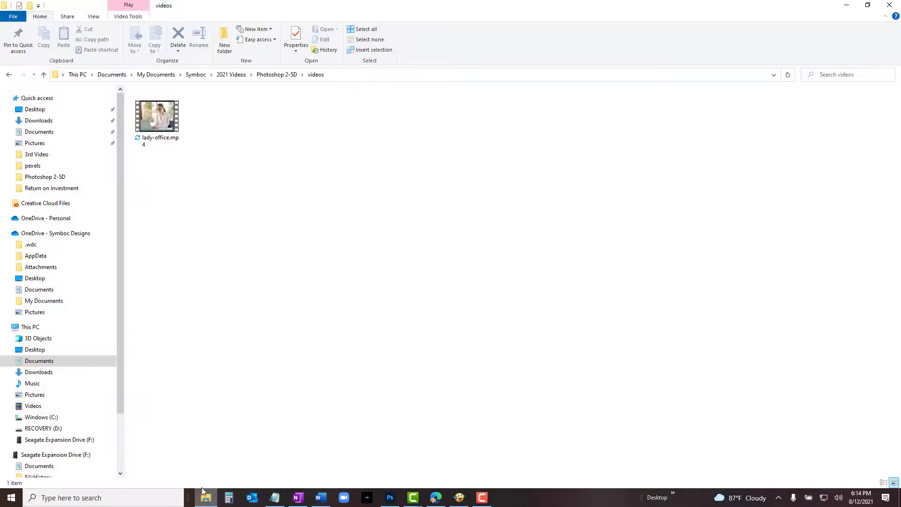
{"action": "left_click", "coordinate": [152, 118]}
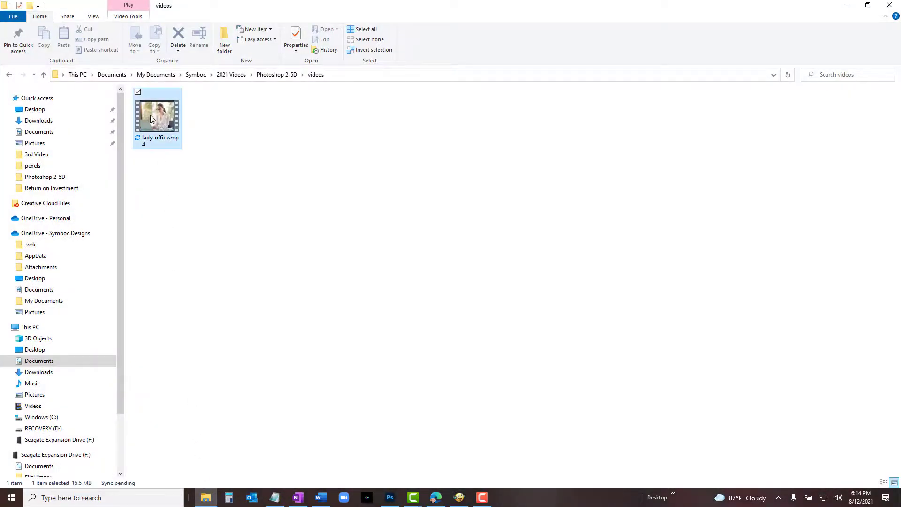
{"action": "double_click", "coordinate": [151, 119]}
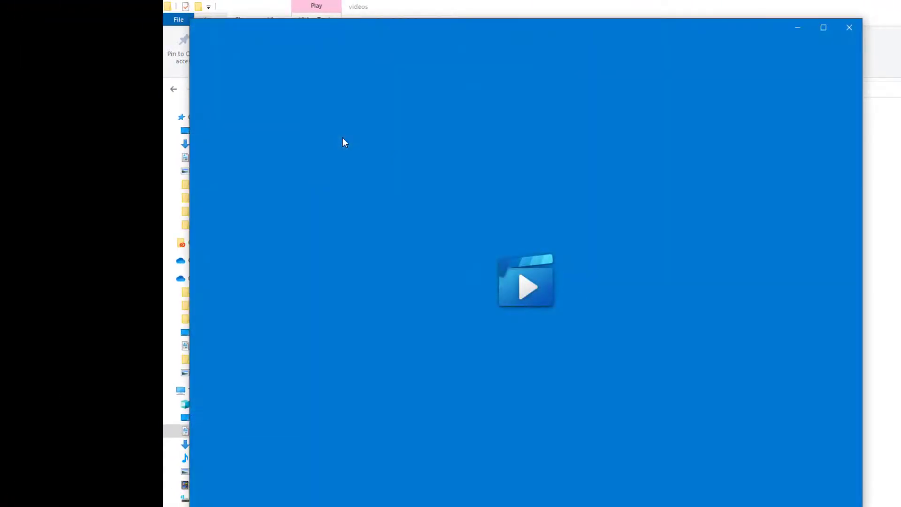